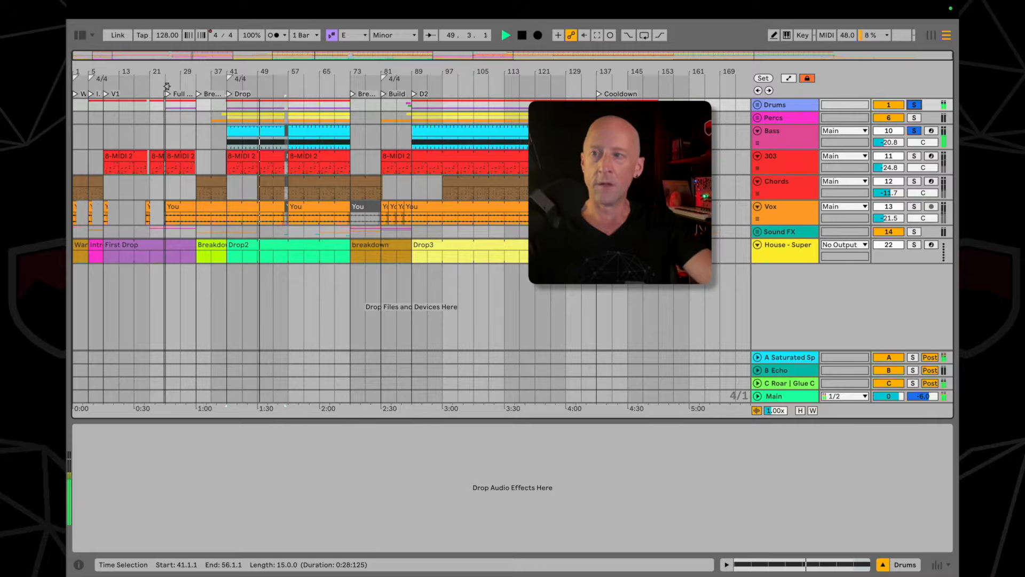
- Show the Bass track's EQ Eight in its enlarged display and play the drop section
{"action": "left_click", "coordinate": [789, 136]}
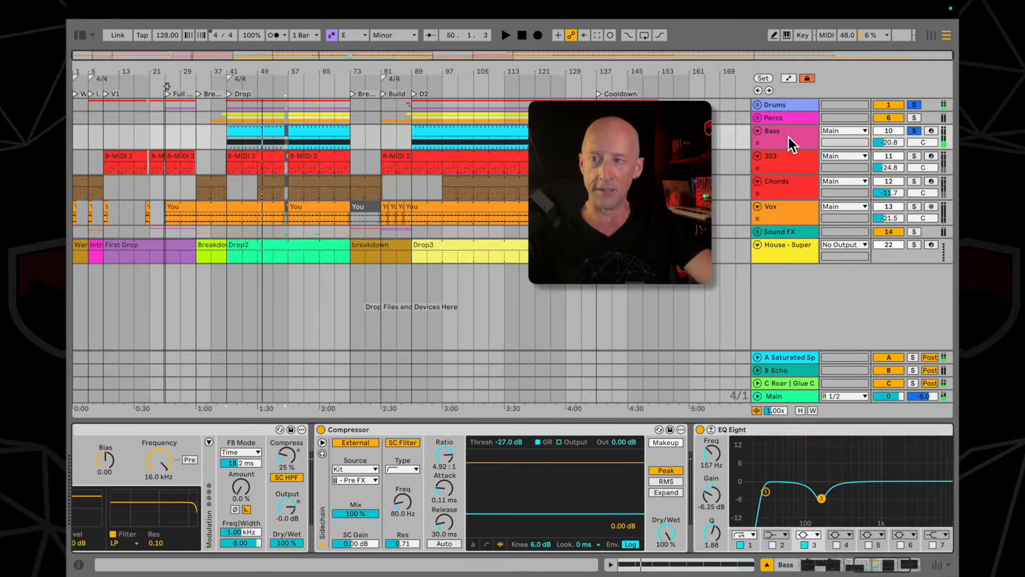
{"action": "scroll", "coordinate": [756, 492], "scroll_direction": "right", "scroll_amount": 3}
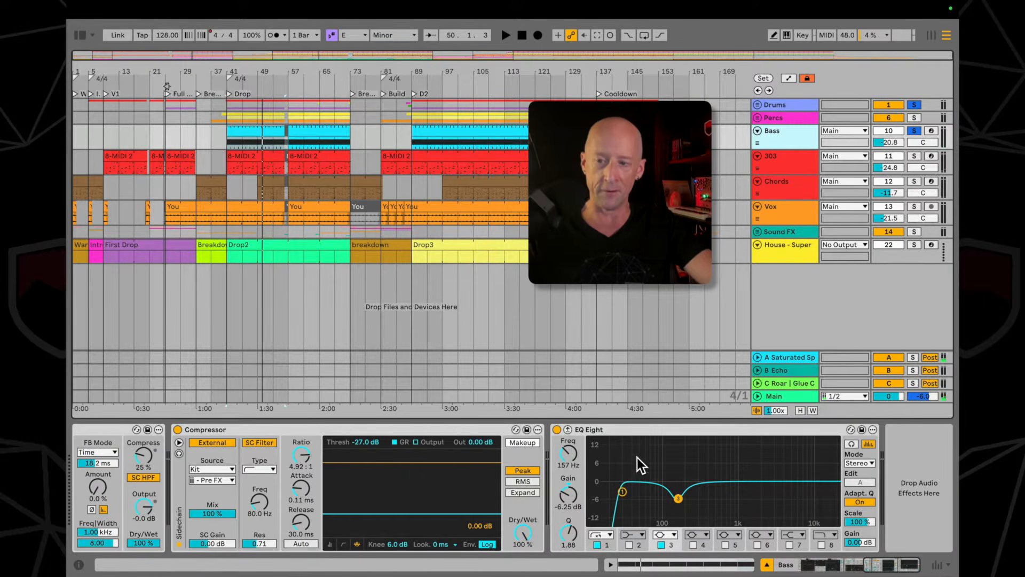
{"action": "double_click", "coordinate": [673, 460]}
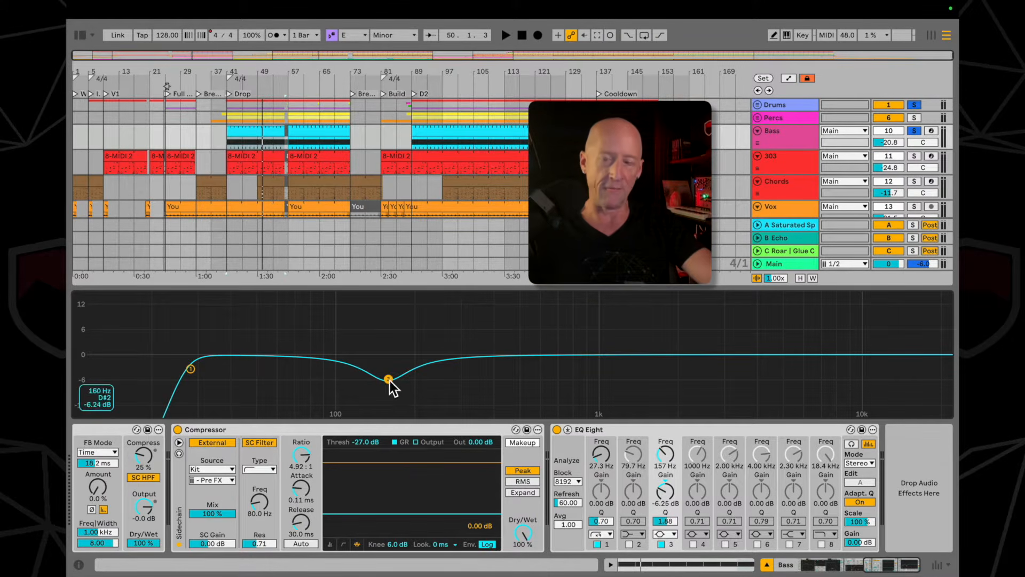
{"action": "key", "text": "space"}
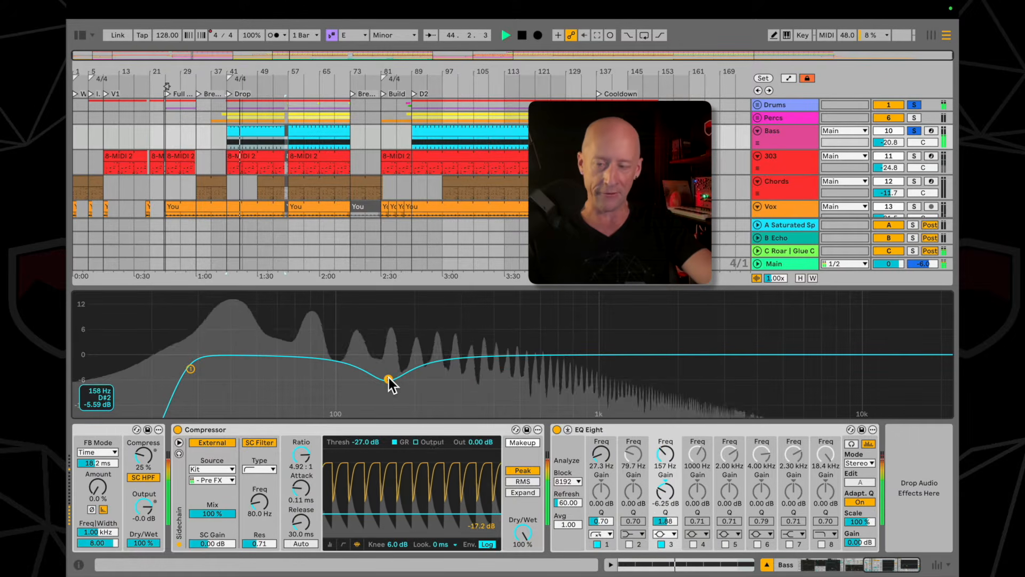
- Compare the bass with and without EQ Eight band 3's 157 Hz cut by switching the band off and on during playback
{"action": "left_click", "coordinate": [661, 543]}
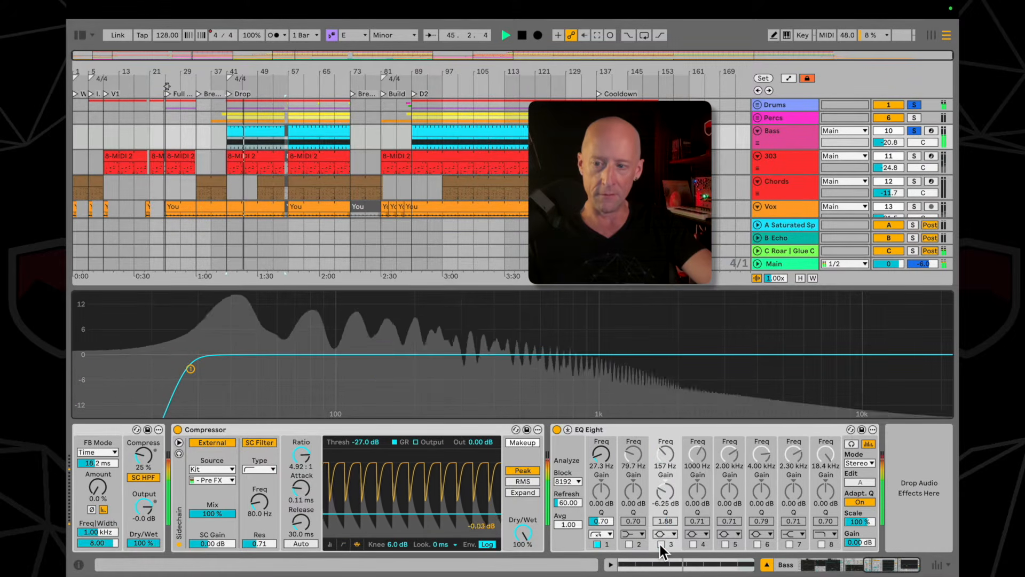
{"action": "left_click", "coordinate": [660, 544]}
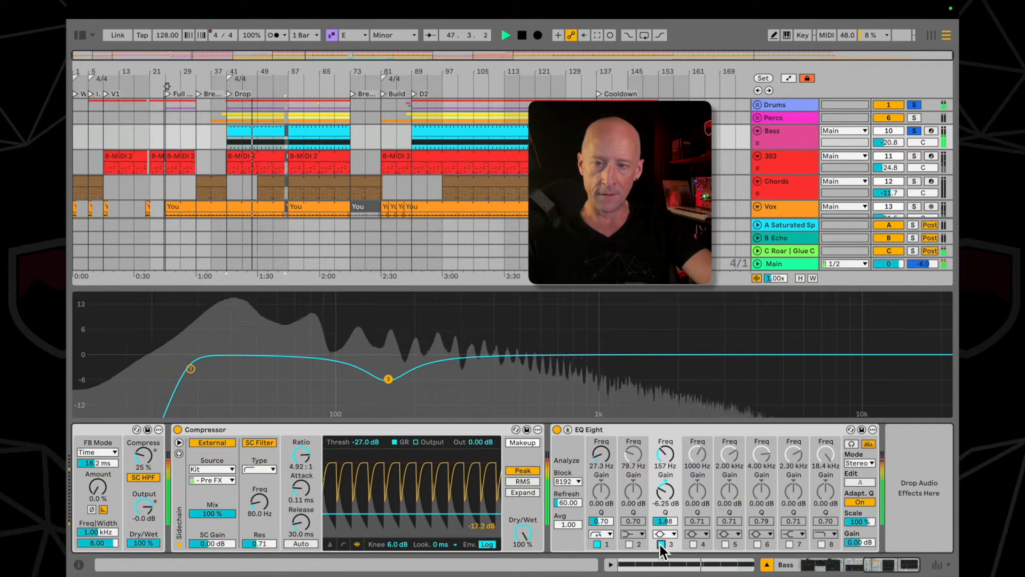
{"action": "left_click", "coordinate": [660, 543]}
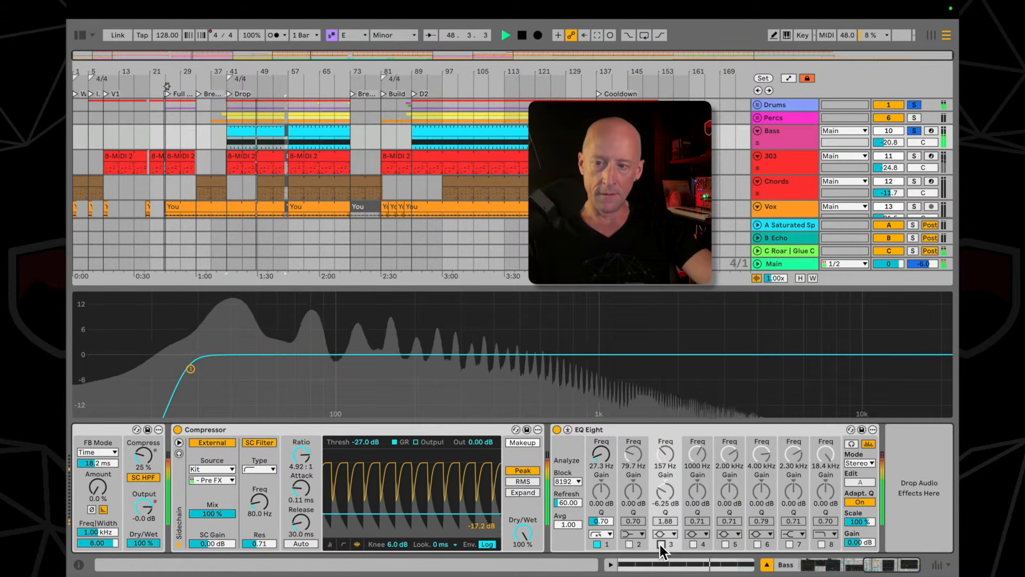
{"action": "left_click", "coordinate": [660, 543]}
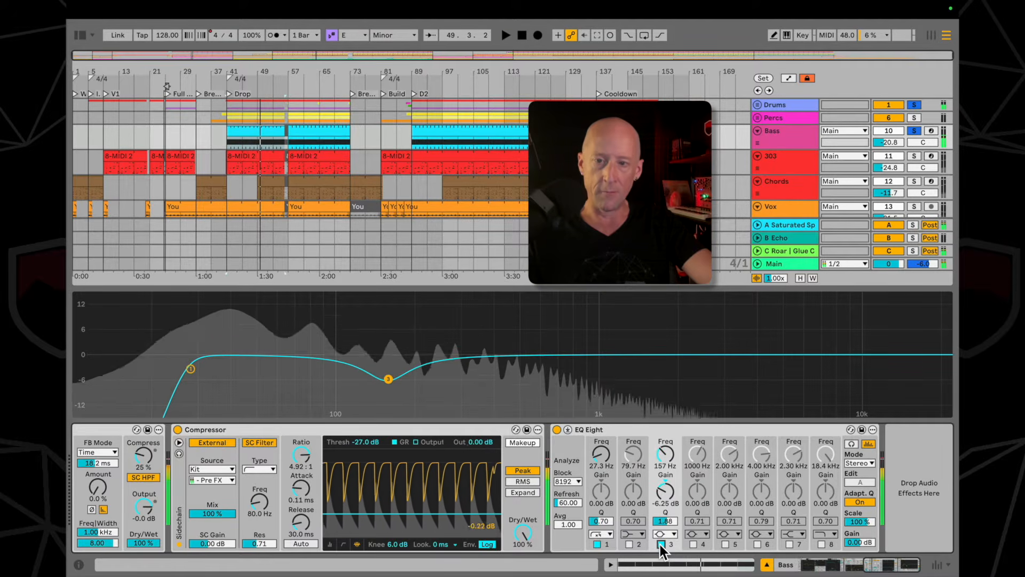
{"action": "key", "text": "space"}
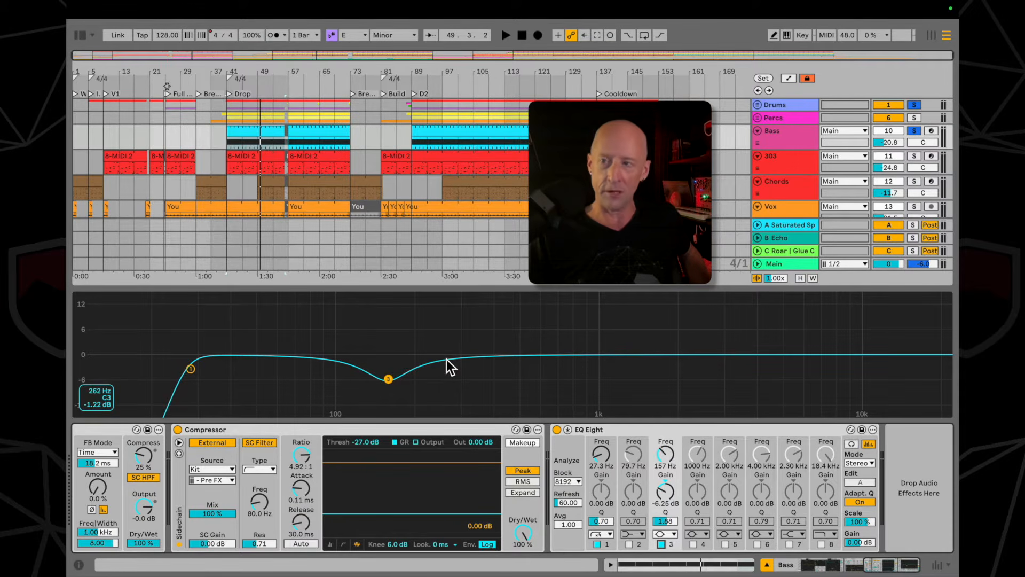
- Replay the drop and bypass and re-enable band 3 on the Bass EQ to hear the cut again
{"action": "left_click", "coordinate": [661, 543]}
{"action": "left_click", "coordinate": [661, 543]}
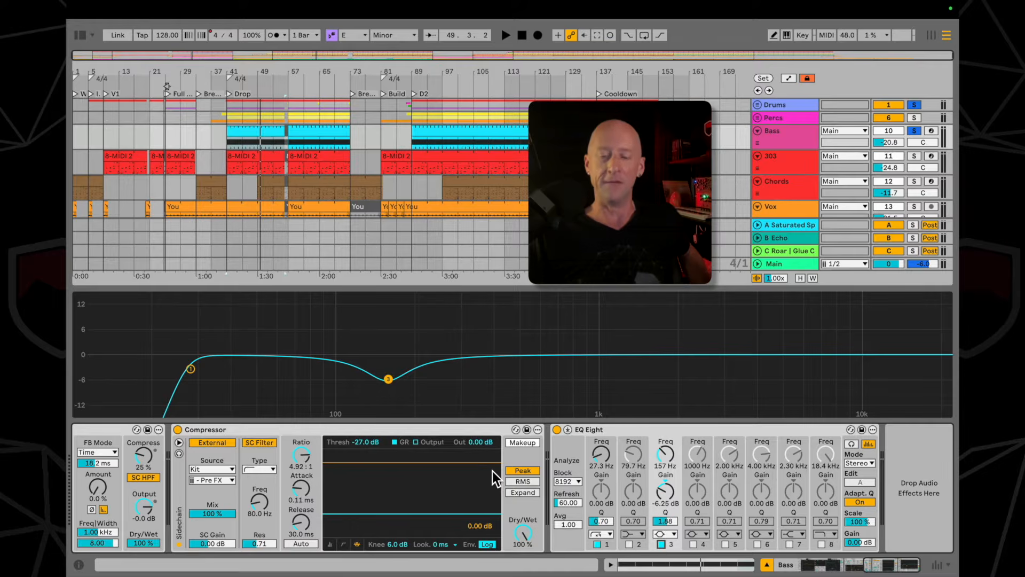
{"action": "key", "text": "space"}
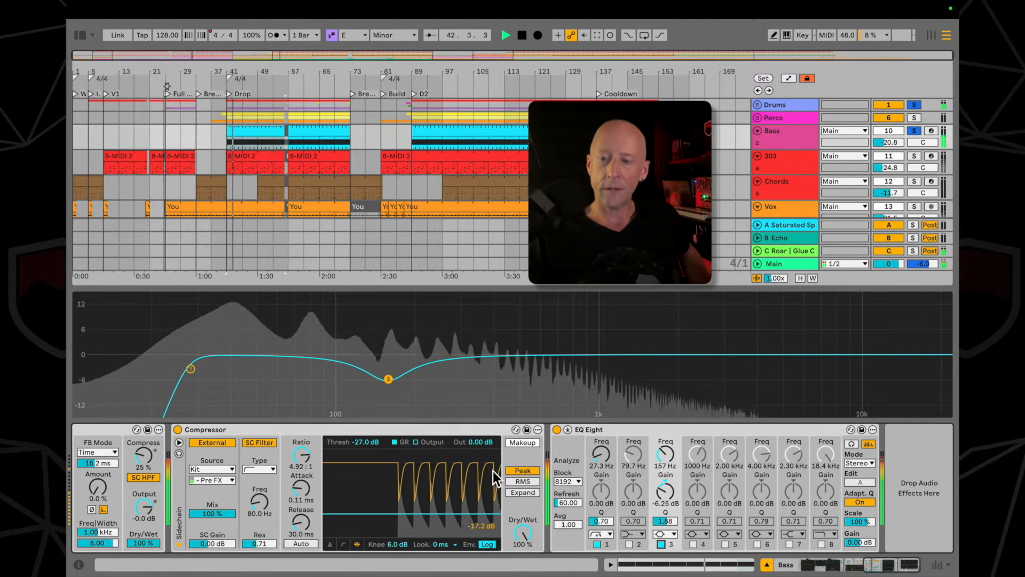
{"action": "left_click", "coordinate": [661, 543]}
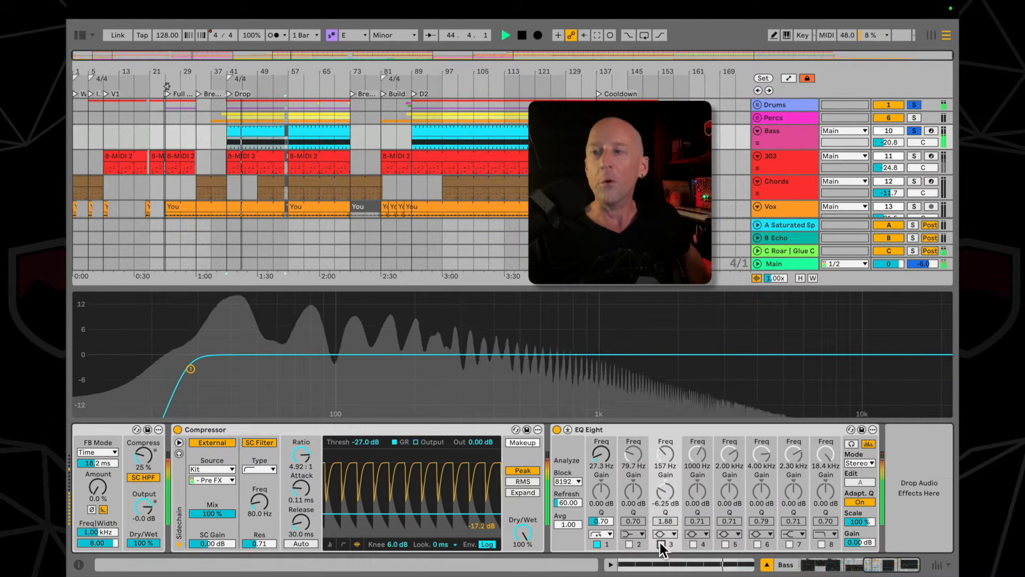
{"action": "left_click", "coordinate": [661, 544]}
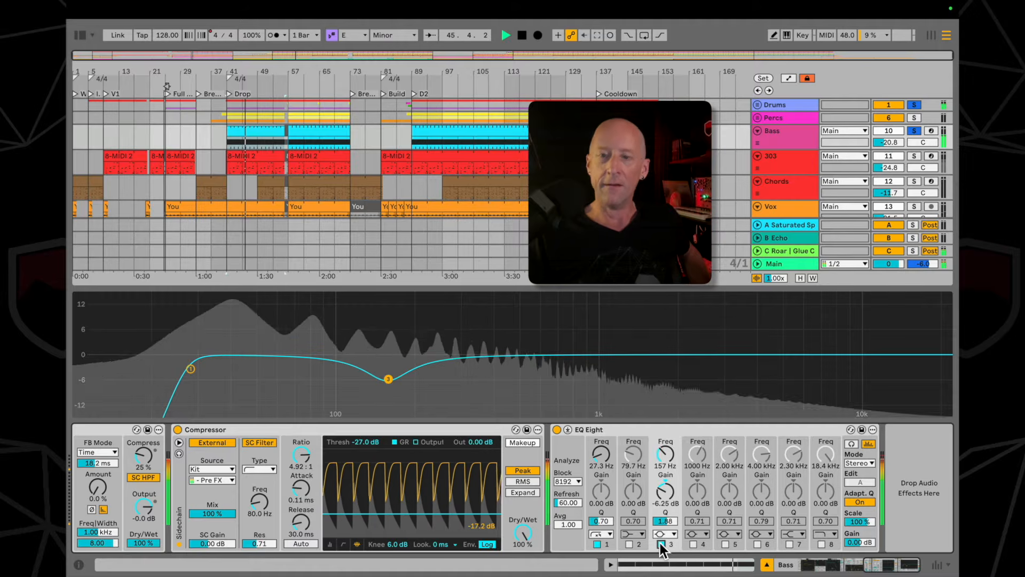
- Display the Chords track's devices and solo that track
{"action": "left_click", "coordinate": [775, 181]}
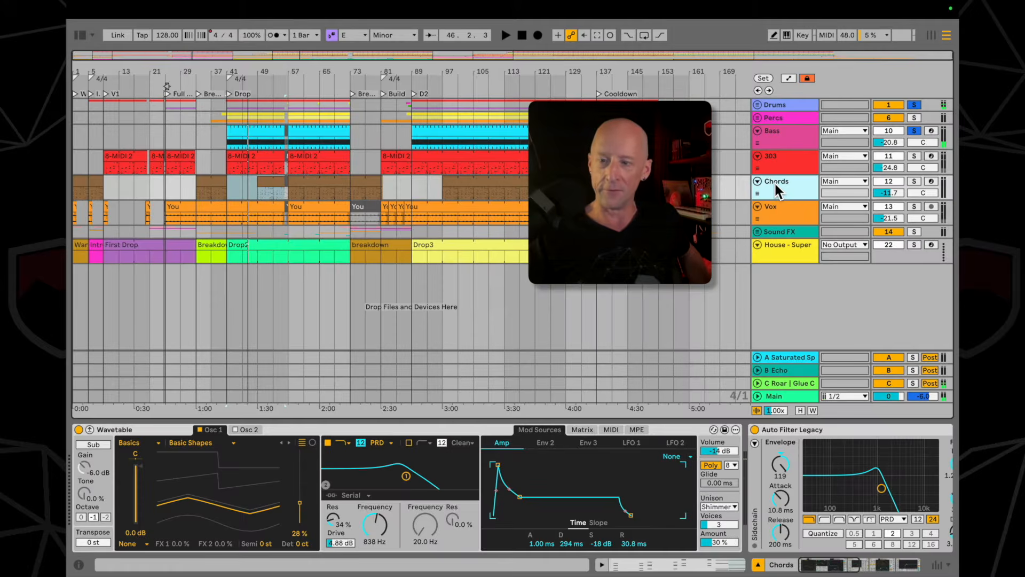
{"action": "left_click", "coordinate": [914, 182]}
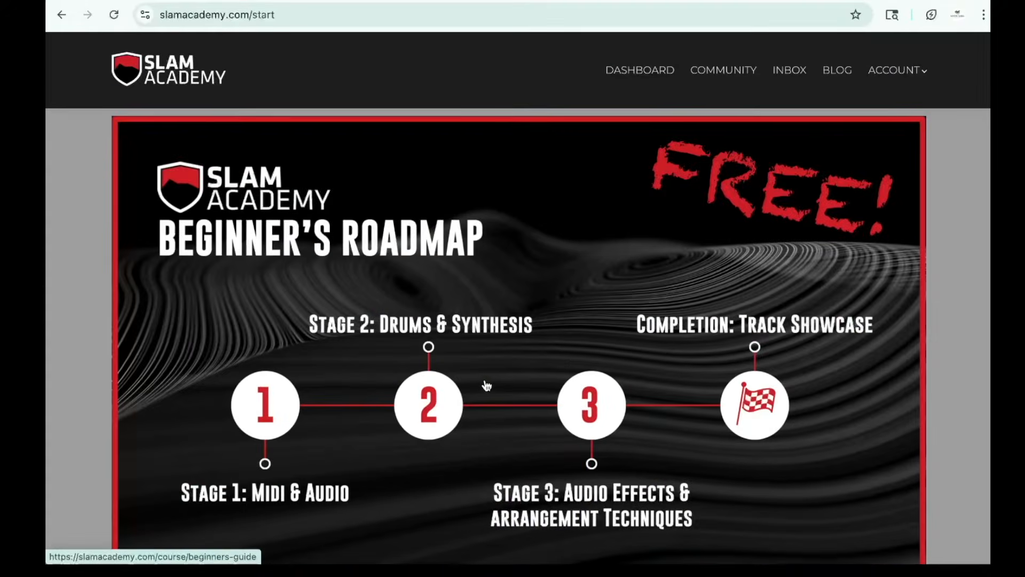
- Look through the Slam Academy website's beginner's roadmap, member chat, beginners guide and upcoming courses pages
{"action": "scroll", "coordinate": [487, 385], "scroll_direction": "down", "scroll_amount": 10}
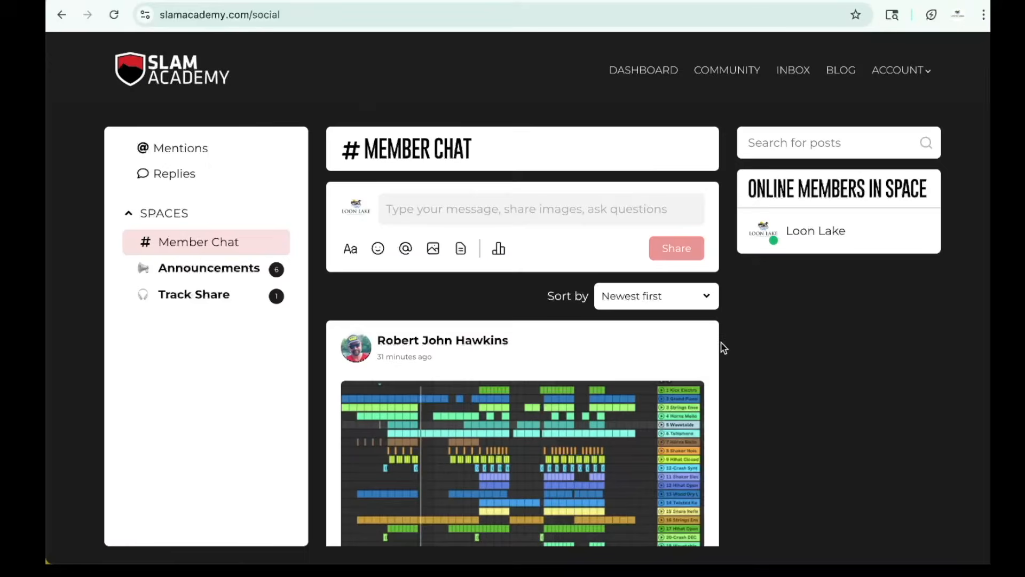
{"action": "scroll", "coordinate": [678, 345], "scroll_direction": "down", "scroll_amount": 8}
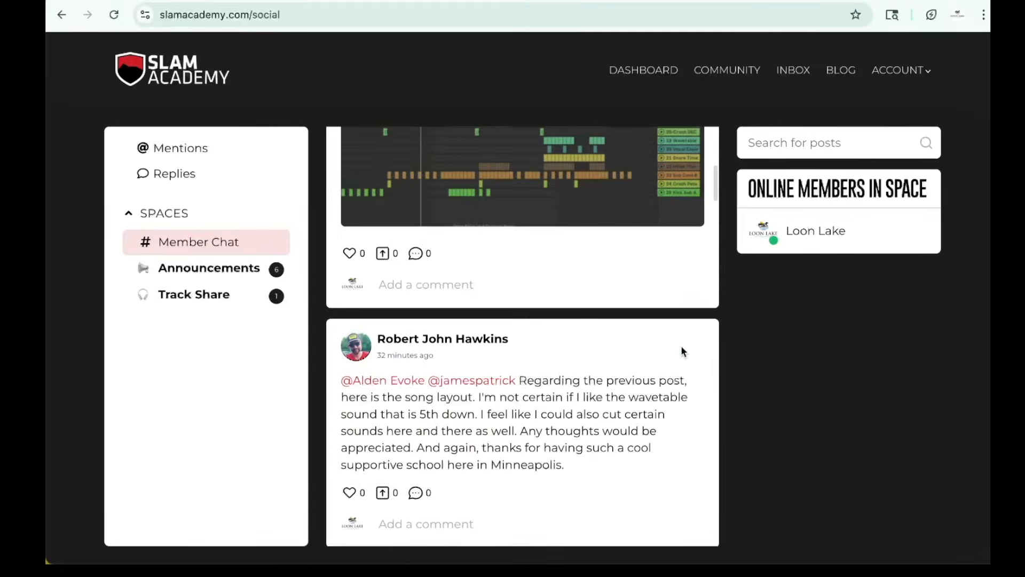
{"action": "scroll", "coordinate": [681, 345], "scroll_direction": "down", "scroll_amount": 10}
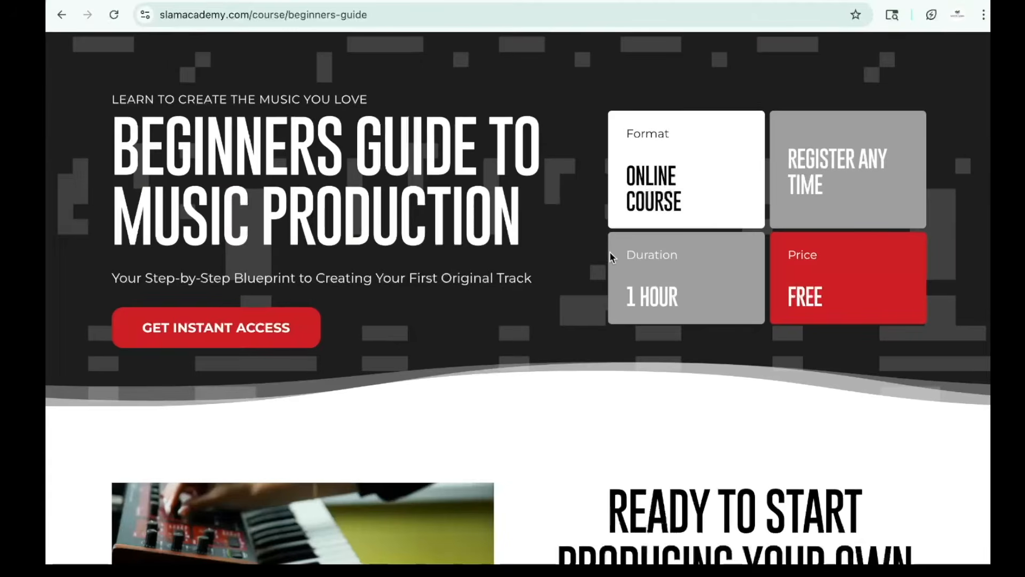
{"action": "scroll", "coordinate": [610, 256], "scroll_direction": "down", "scroll_amount": 5}
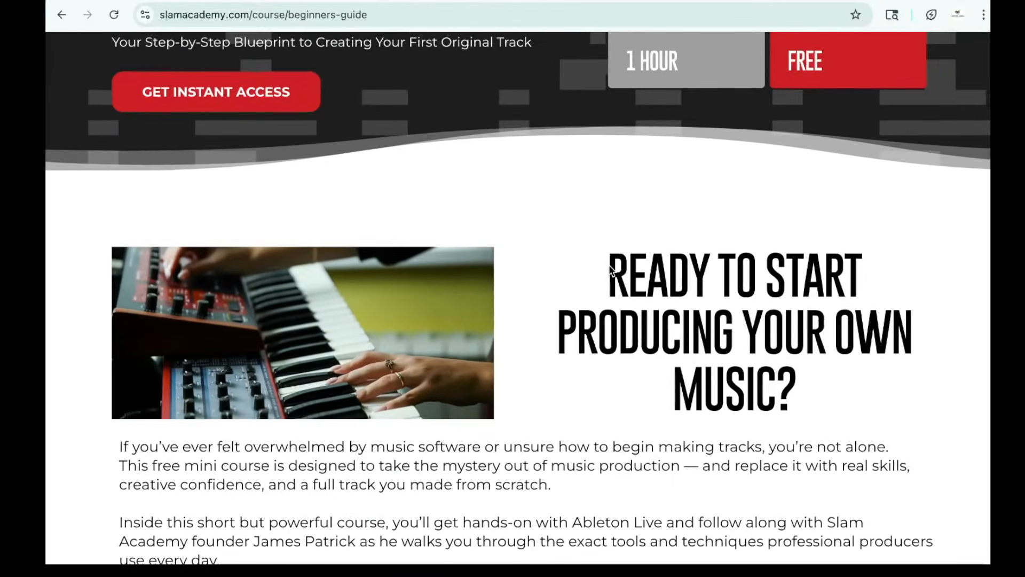
{"action": "scroll", "coordinate": [611, 271], "scroll_direction": "down", "scroll_amount": 4}
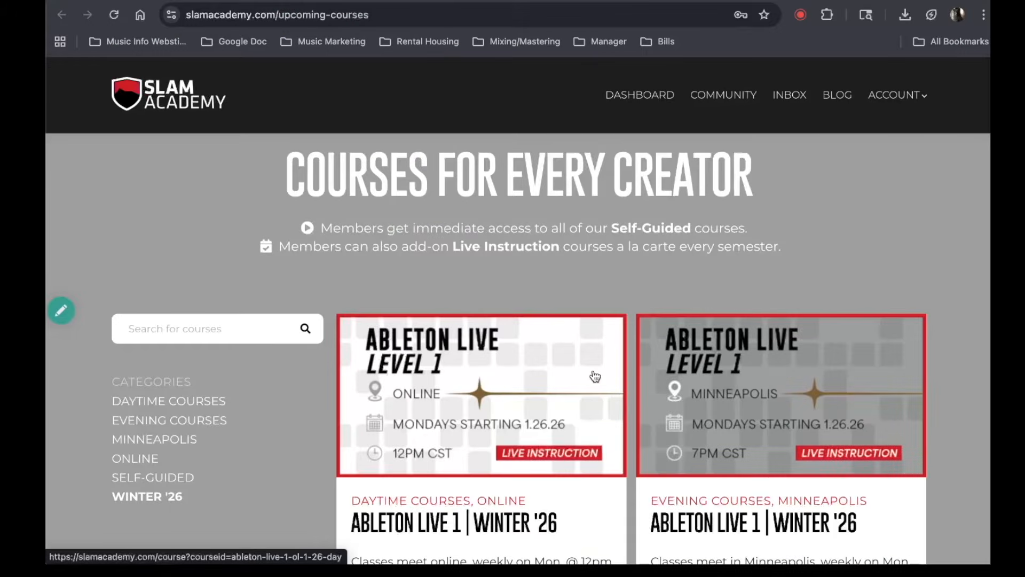
{"action": "scroll", "coordinate": [593, 377], "scroll_direction": "down", "scroll_amount": 9}
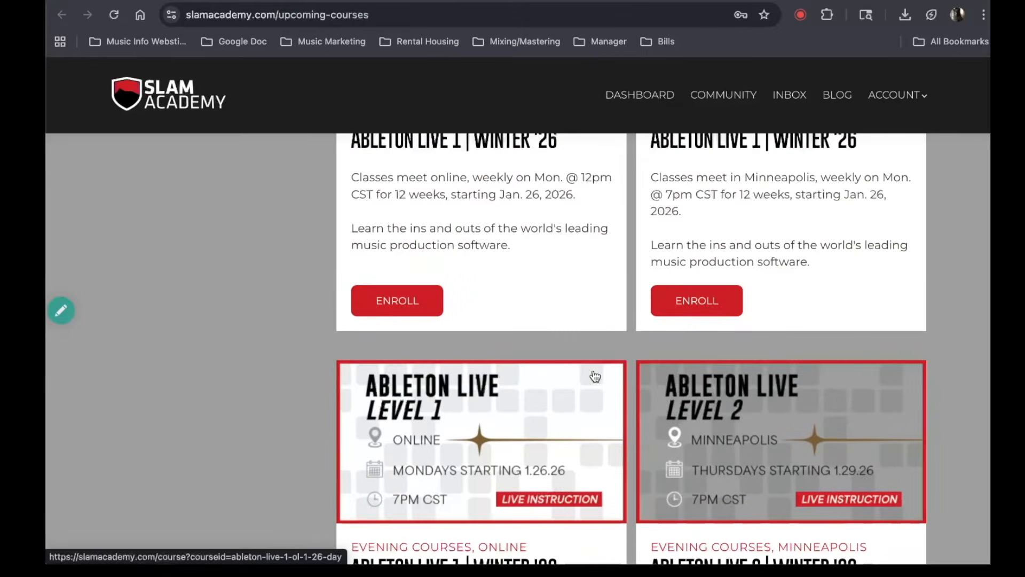
{"action": "scroll", "coordinate": [593, 375], "scroll_direction": "down", "scroll_amount": 13}
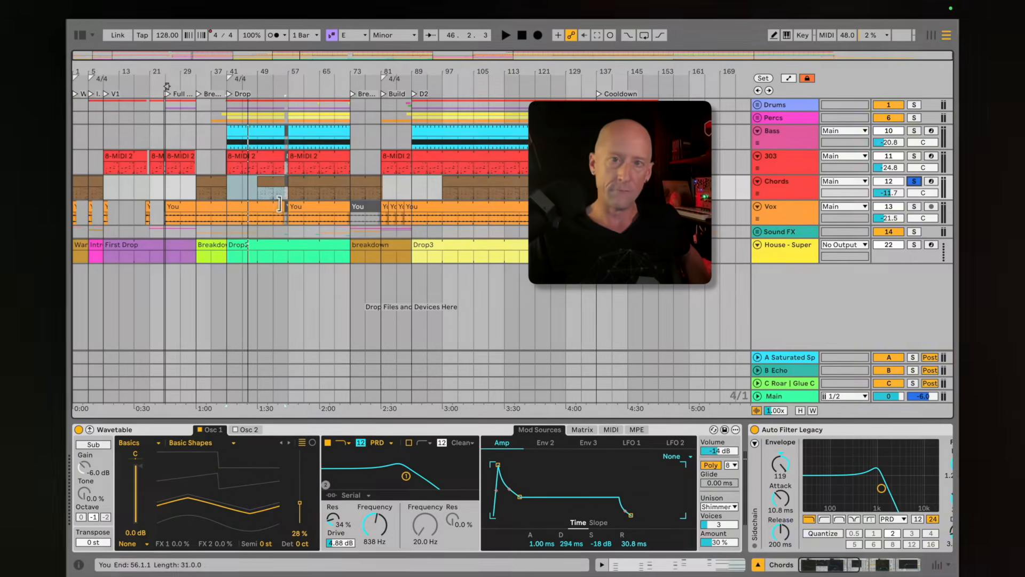
- Play the soloed Chords track from bar 57 and show its EQ Eight in the enlarged display
{"action": "left_click", "coordinate": [291, 182]}
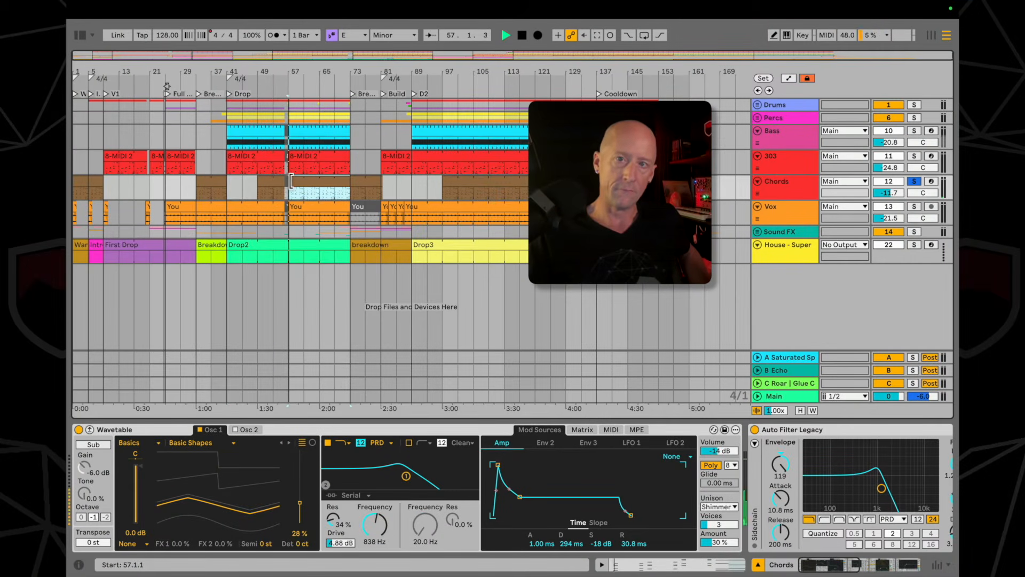
{"action": "left_click", "coordinate": [781, 194]}
{"action": "scroll", "coordinate": [731, 475], "scroll_direction": "right", "scroll_amount": 1}
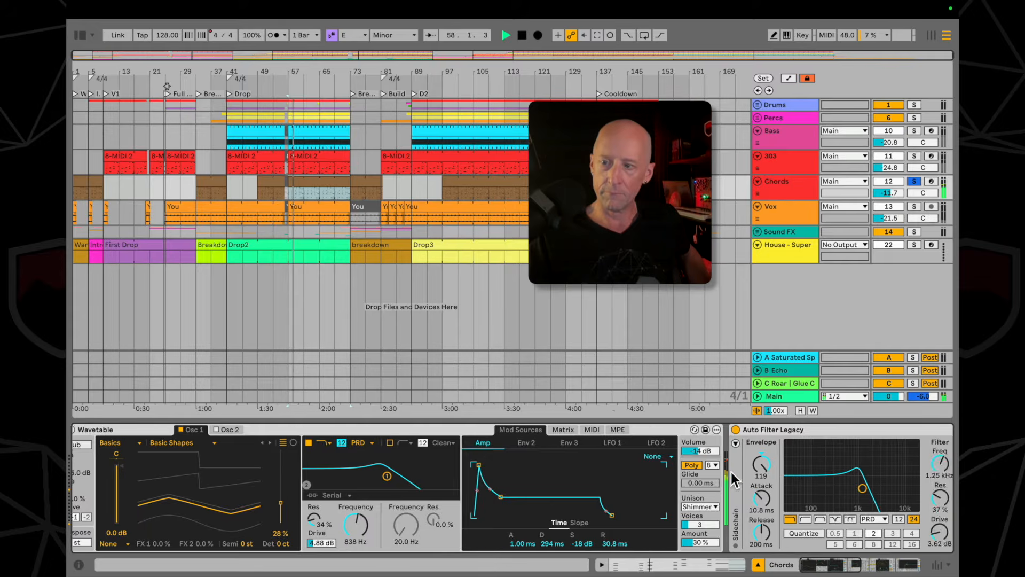
{"action": "scroll", "coordinate": [731, 471], "scroll_direction": "right", "scroll_amount": 10}
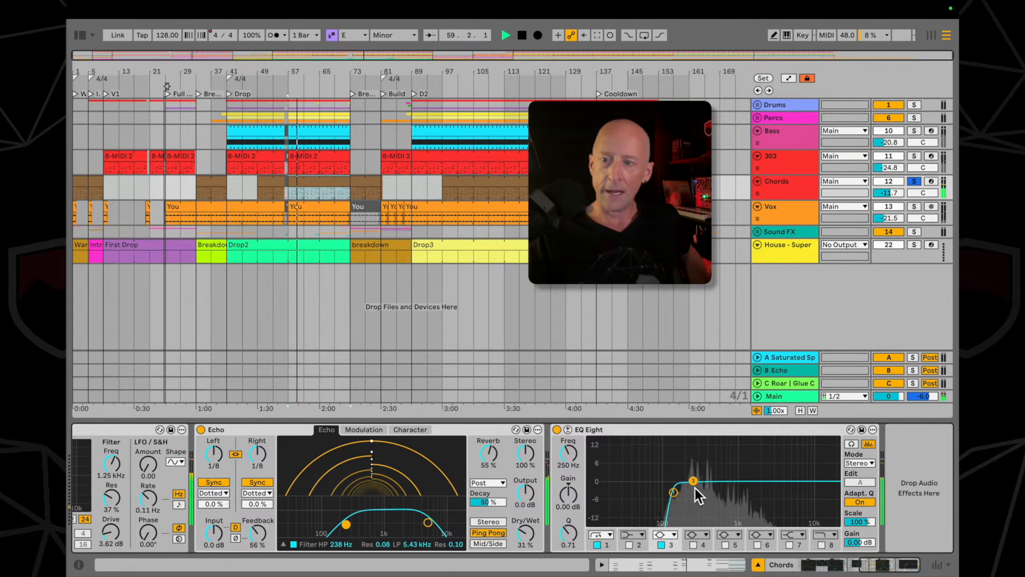
{"action": "double_click", "coordinate": [682, 458]}
- On the Chords EQ, set narrow cuts of about 1.92 dB at 169 Hz on band 3 and 6.28 dB at 389 Hz on band 4
{"action": "left_click_drag", "start_coordinate": [442, 355], "coordinate": [396, 362]}
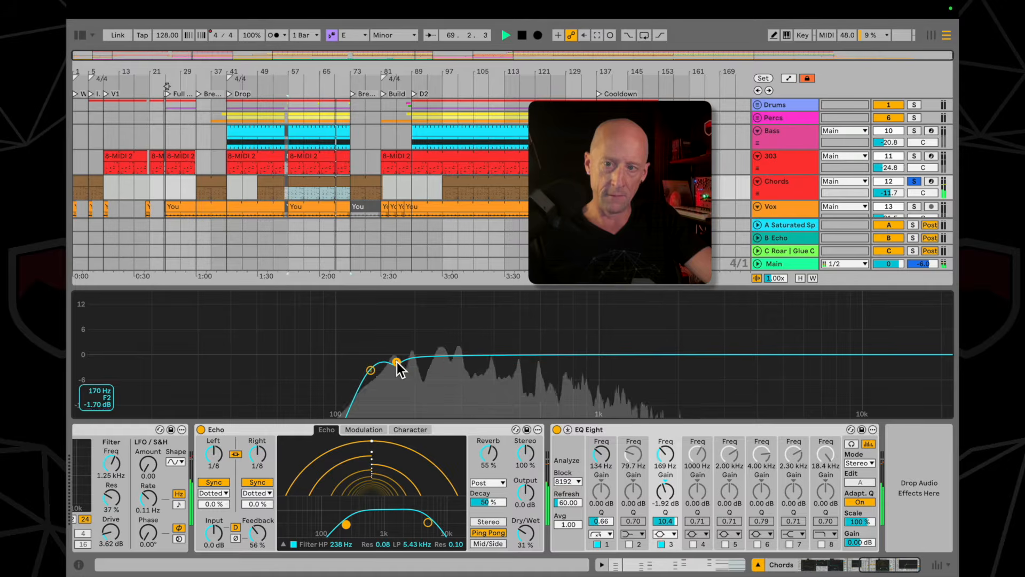
{"action": "left_click", "coordinate": [693, 545]}
{"action": "left_click_drag", "start_coordinate": [599, 355], "coordinate": [491, 379]}
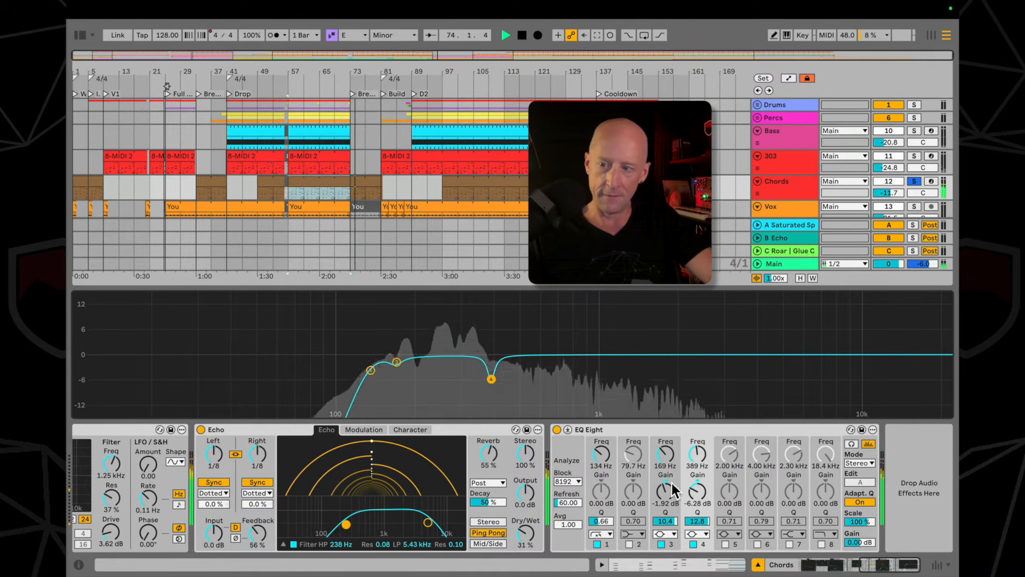
- Enable band 5 as a boost of about 7.67 dB at 288 Hz with Q 1.61, and audition the chords unsoloed in the full mix
{"action": "left_click", "coordinate": [725, 544]}
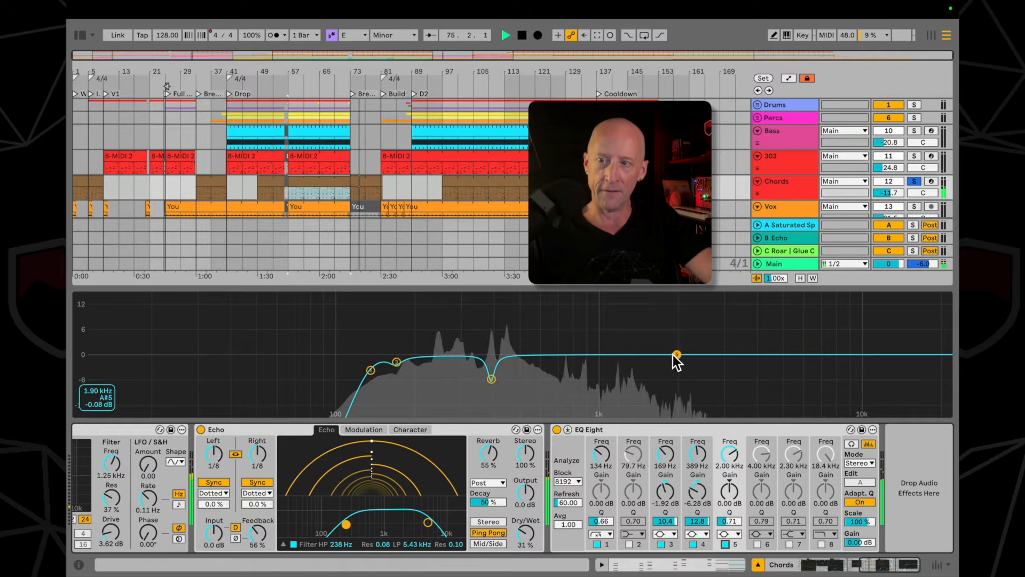
{"action": "left_click_drag", "start_coordinate": [677, 354], "coordinate": [458, 324]}
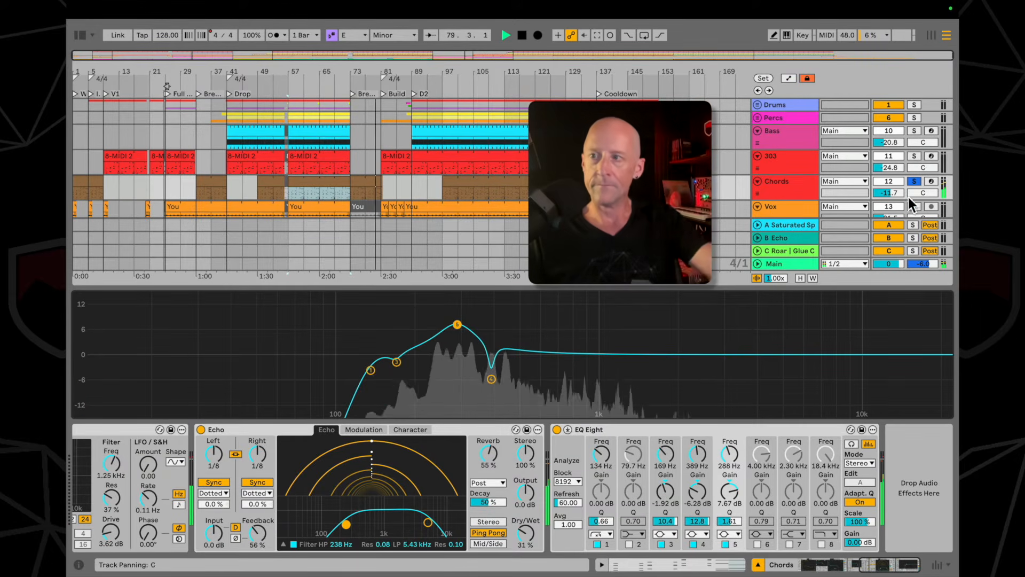
{"action": "left_click", "coordinate": [915, 183]}
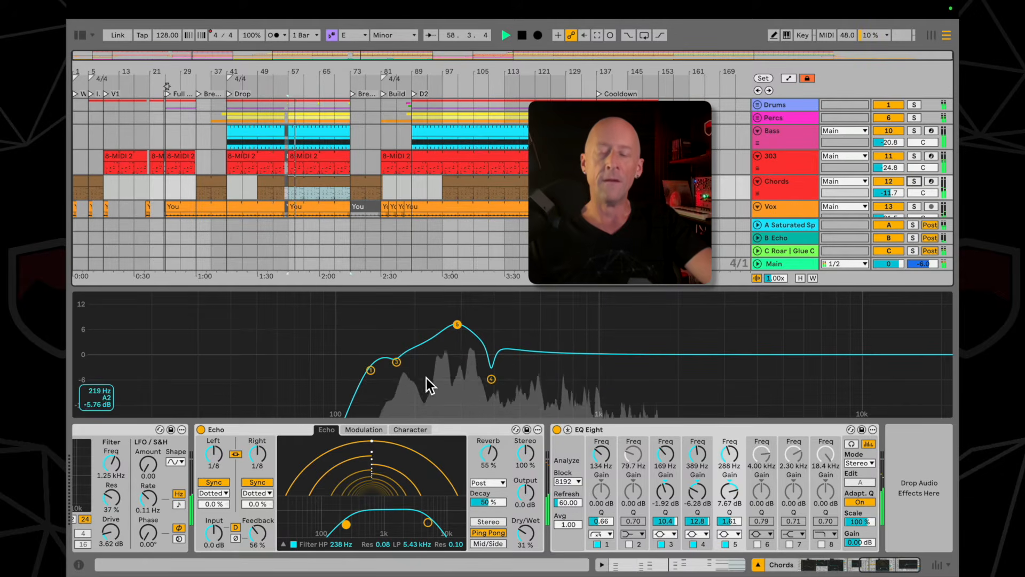
{"action": "key", "text": "space"}
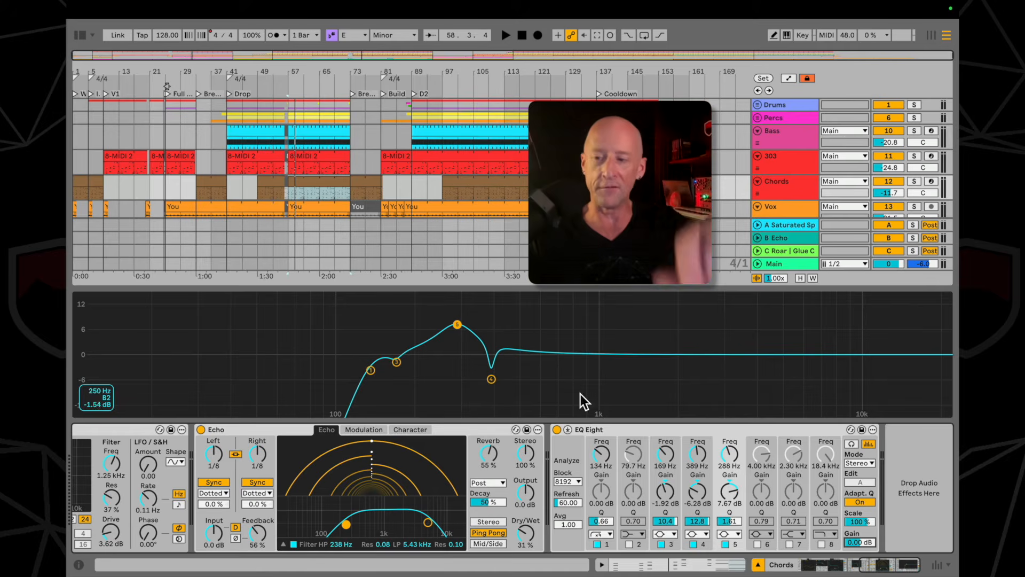
- Go back to the Bass track's EQ Eight, solo the Bass track and play it to review its spectrum
{"action": "key", "text": "alt+super+e"}
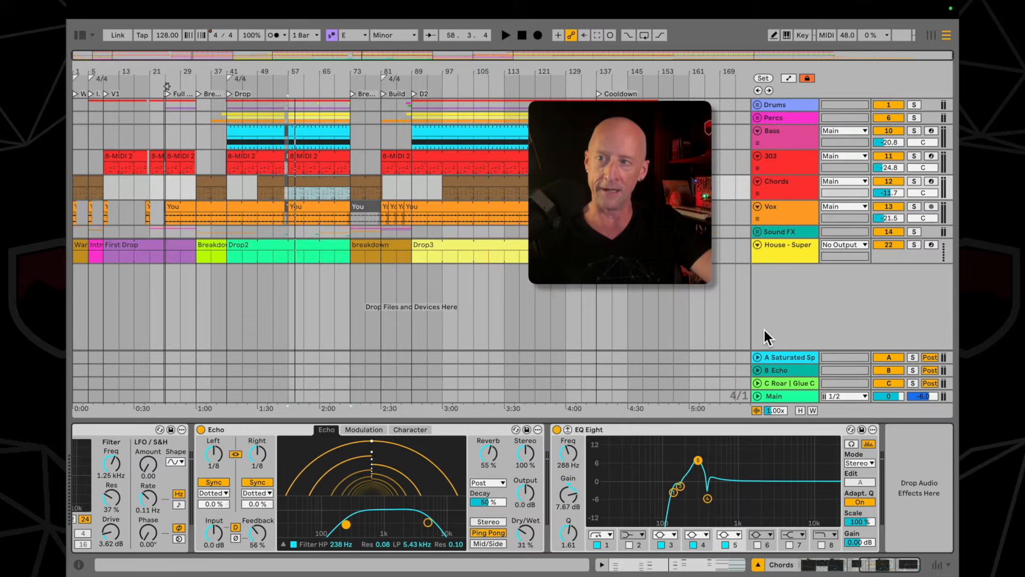
{"action": "left_click", "coordinate": [791, 141]}
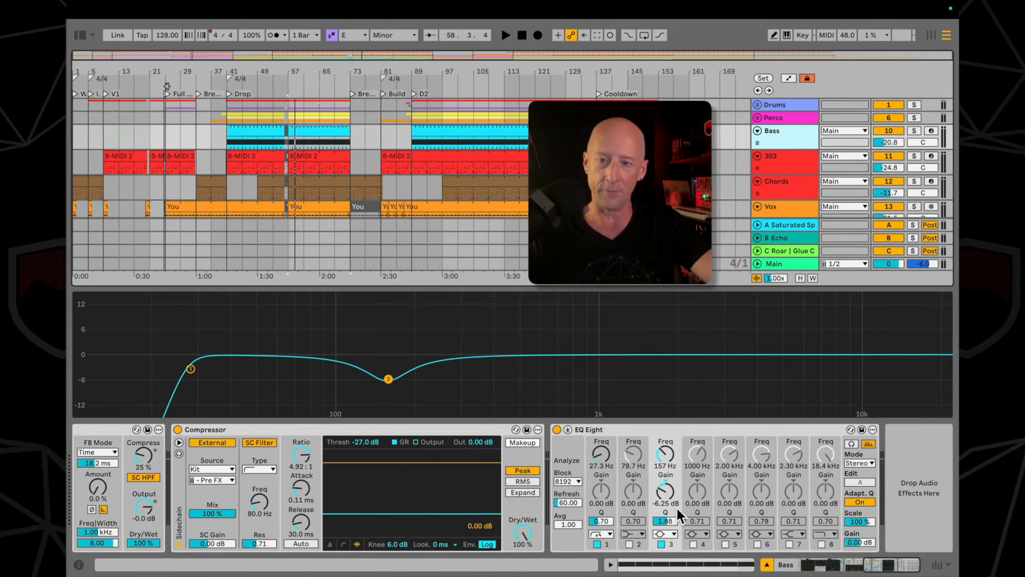
{"action": "left_click", "coordinate": [916, 128]}
{"action": "key", "text": "space"}
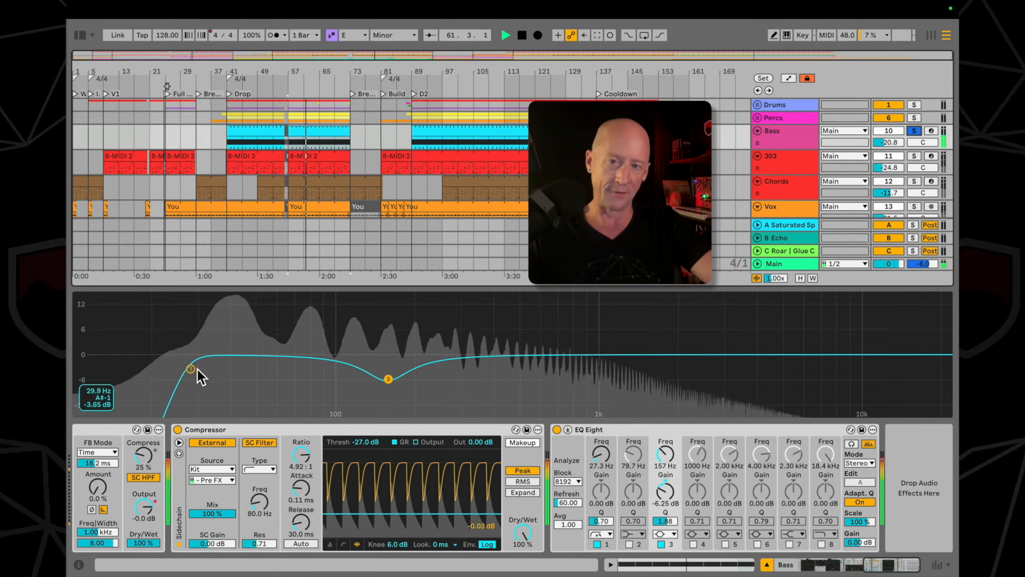
{"action": "key", "text": "space"}
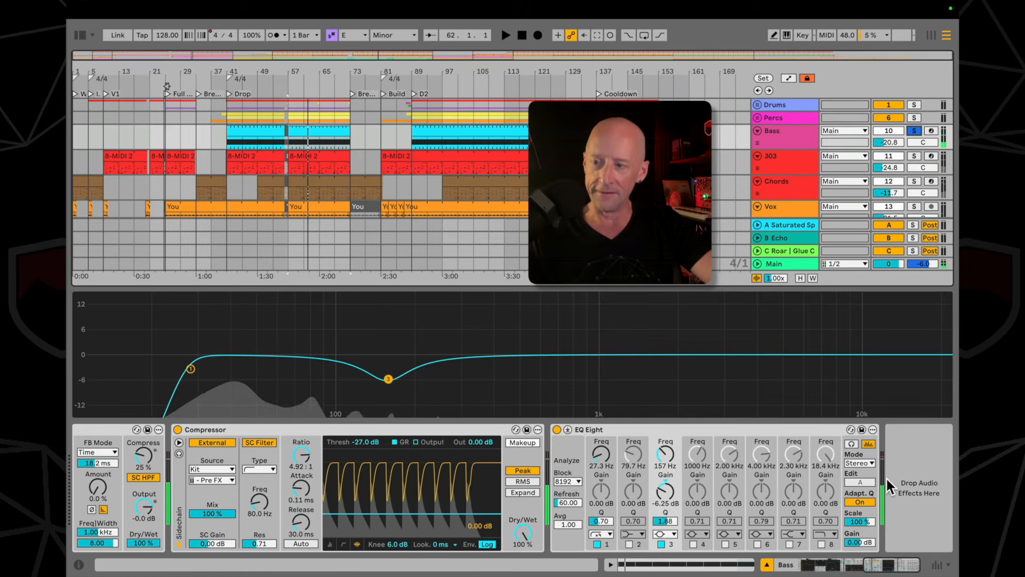
- Collapse the Bass EQ's enlarged display, unsolo the Bass track and play the full mix briefly
{"action": "left_click", "coordinate": [856, 540]}
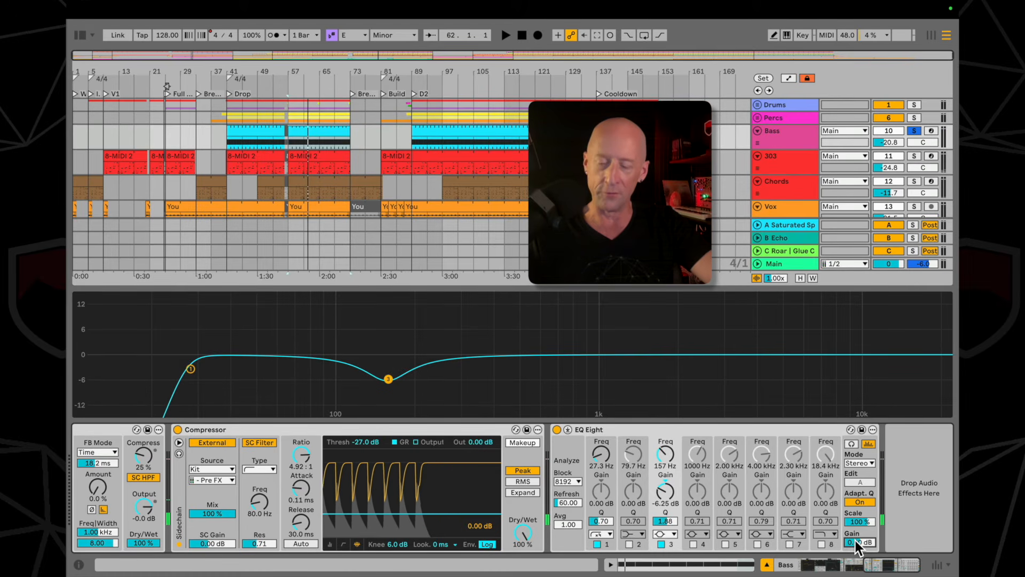
{"action": "double_click", "coordinate": [667, 380]}
{"action": "left_click", "coordinate": [914, 131]}
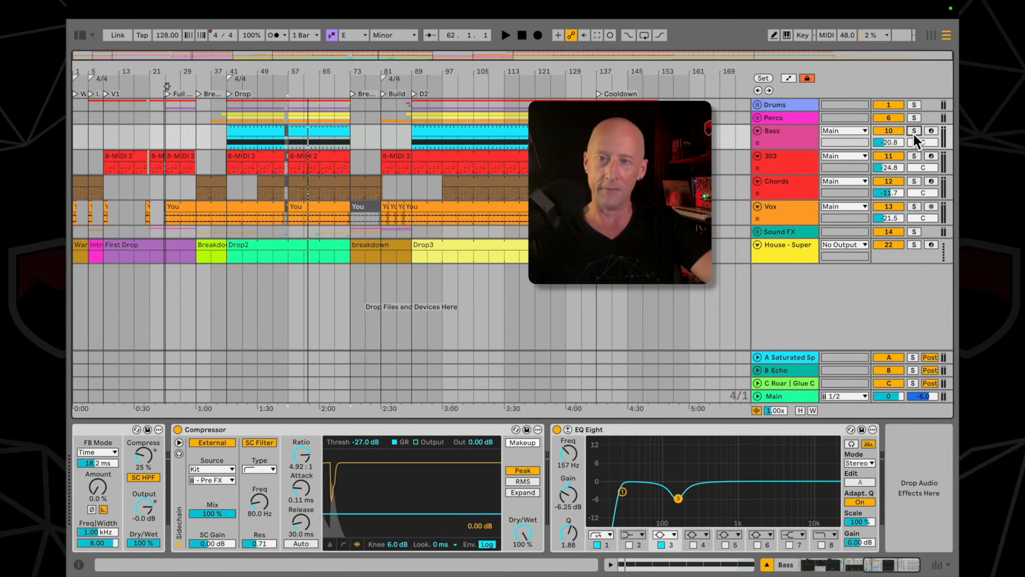
{"action": "key", "text": "space"}
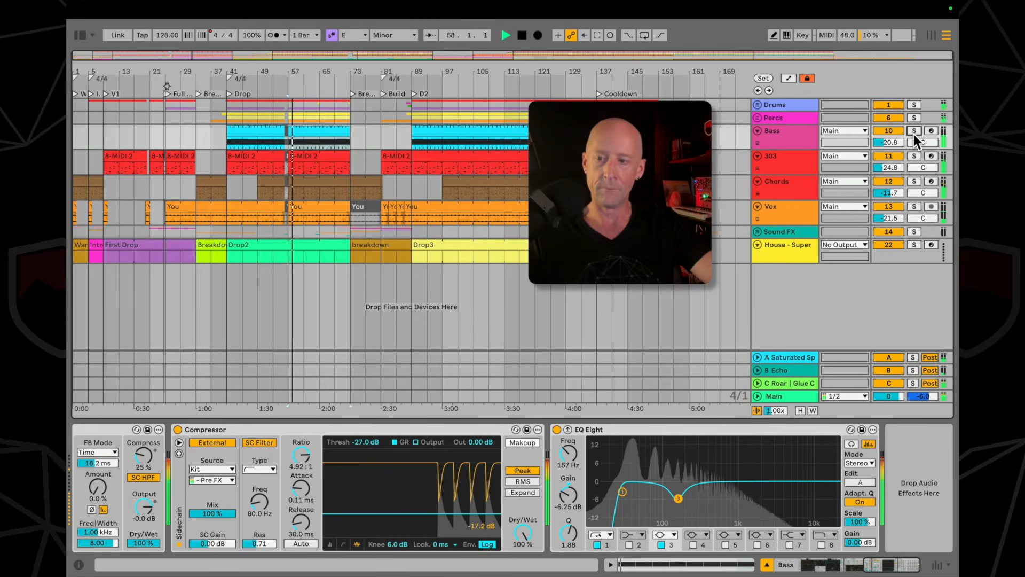
{"action": "key", "text": "space"}
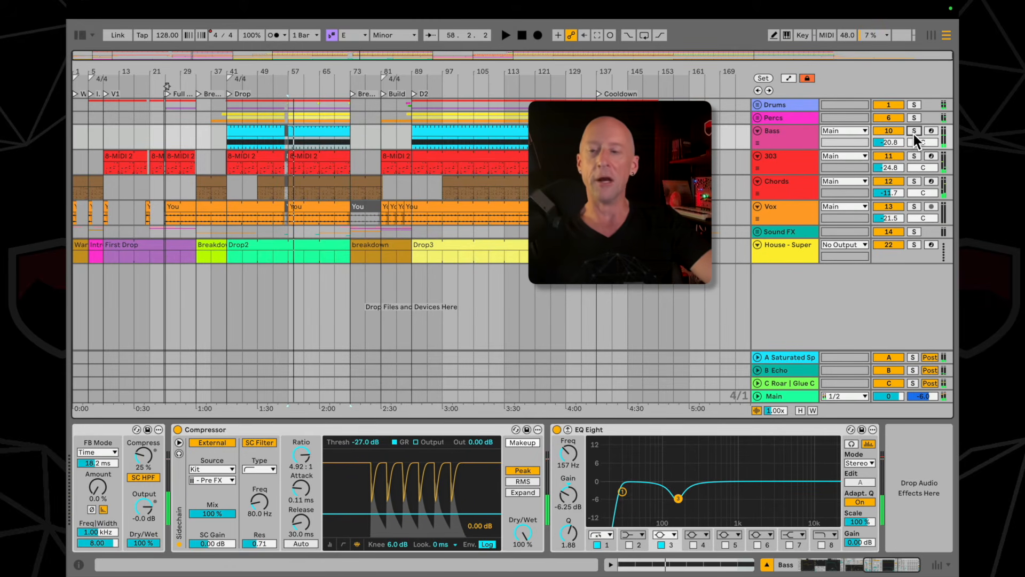